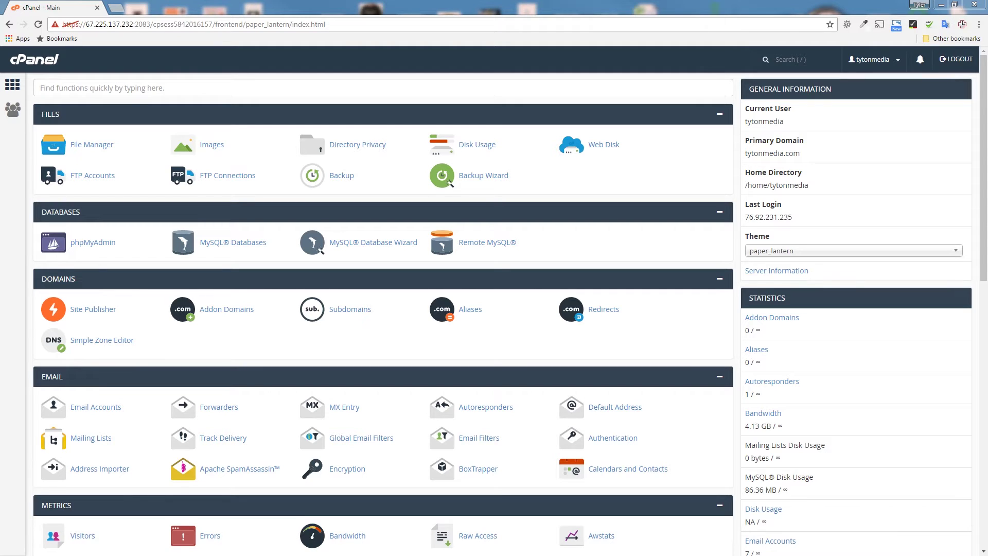
pyautogui.scroll(-1, 360, 353)
pyautogui.scroll(1, 360, 353)
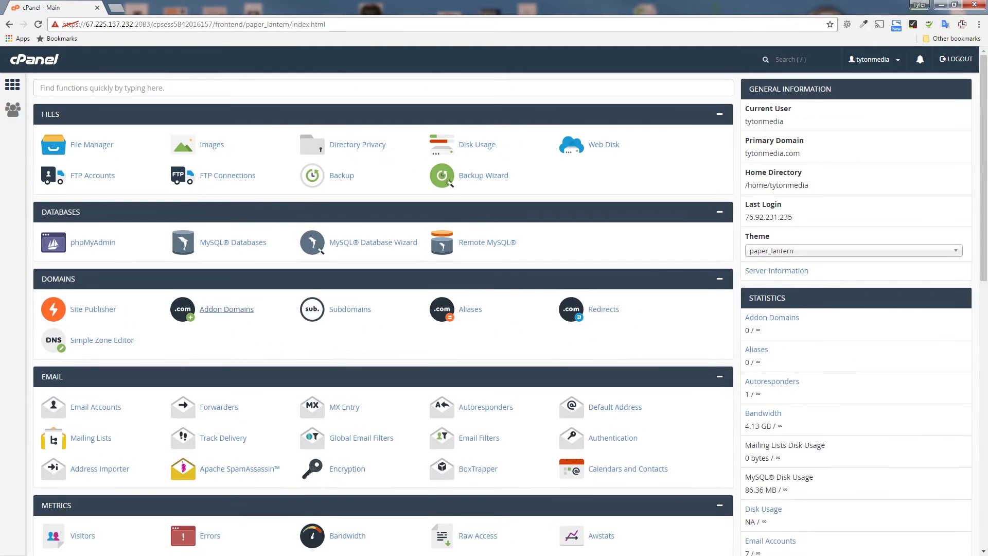
pyautogui.scroll(-1, 224, 309)
pyautogui.scroll(-1, 227, 248)
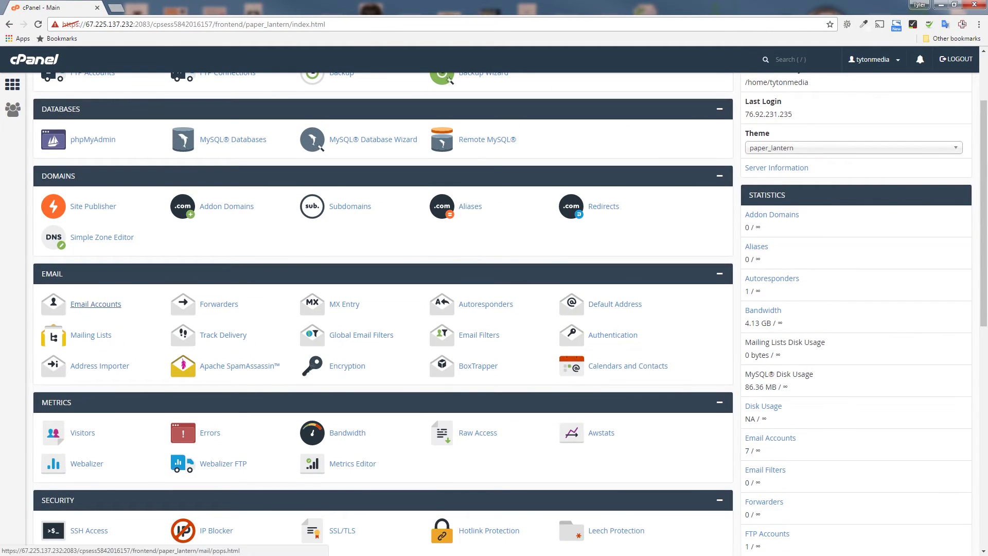
pyautogui.click(110, 306)
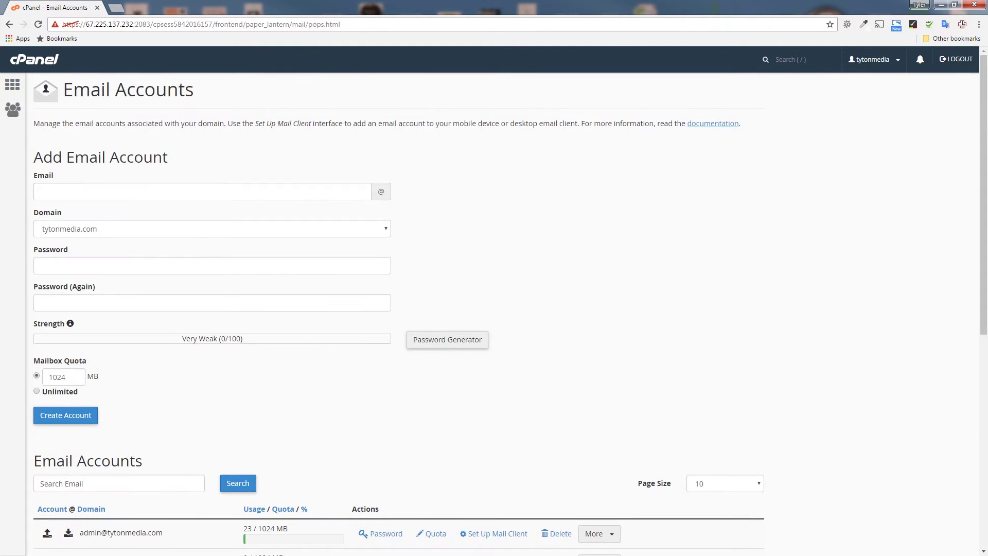
pyautogui.scroll(-3, 494, 309)
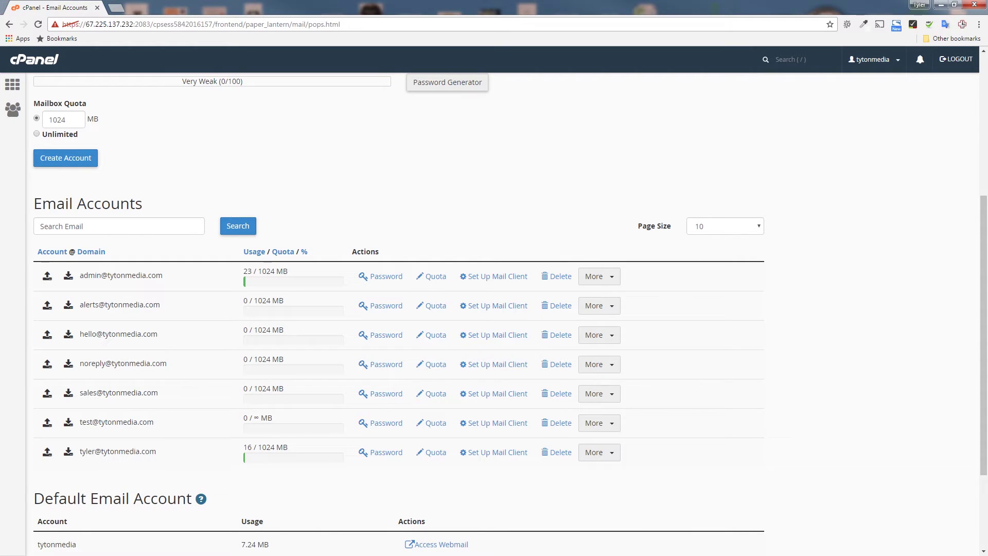
pyautogui.moveTo(159, 422); pyautogui.dragTo(79, 422)
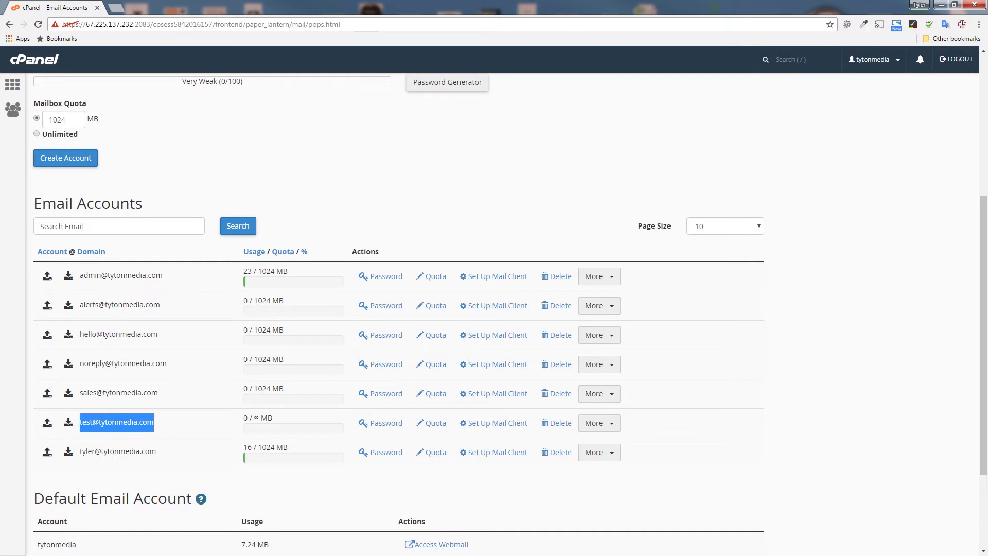
pyautogui.click(770, 410)
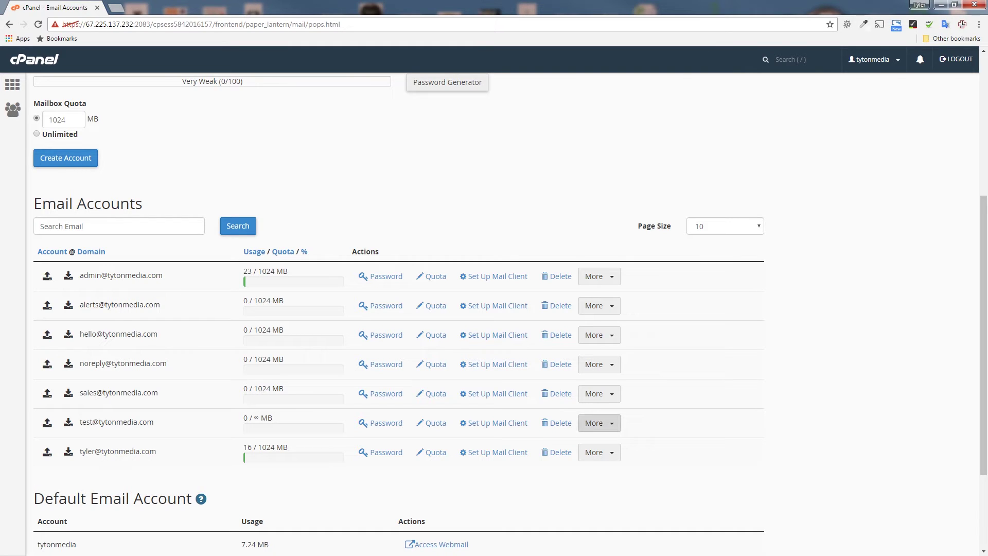
# - Reveal the More actions for the test mailbox to access webmail
pyautogui.click(595, 422)
pyautogui.scroll(-1, 555, 447)
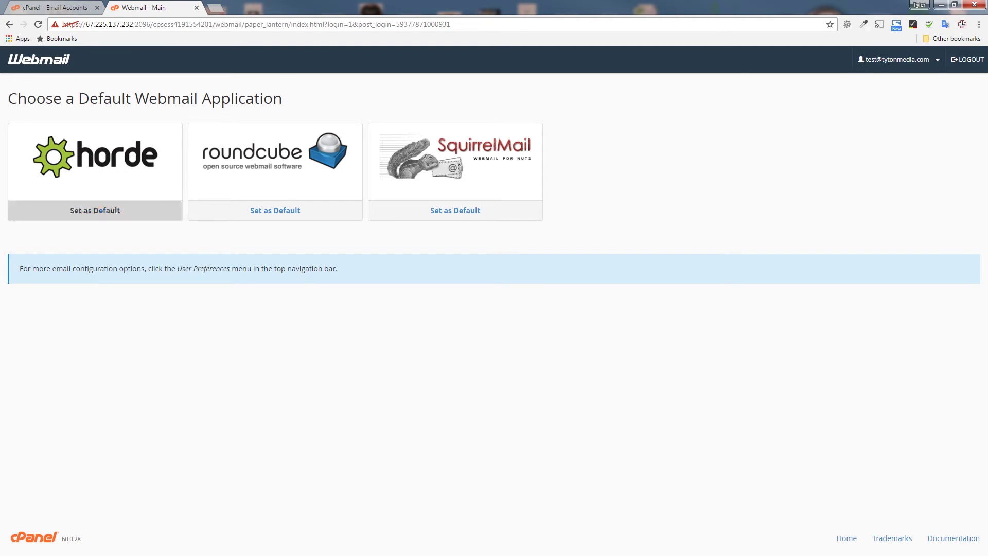
pyautogui.click(96, 210)
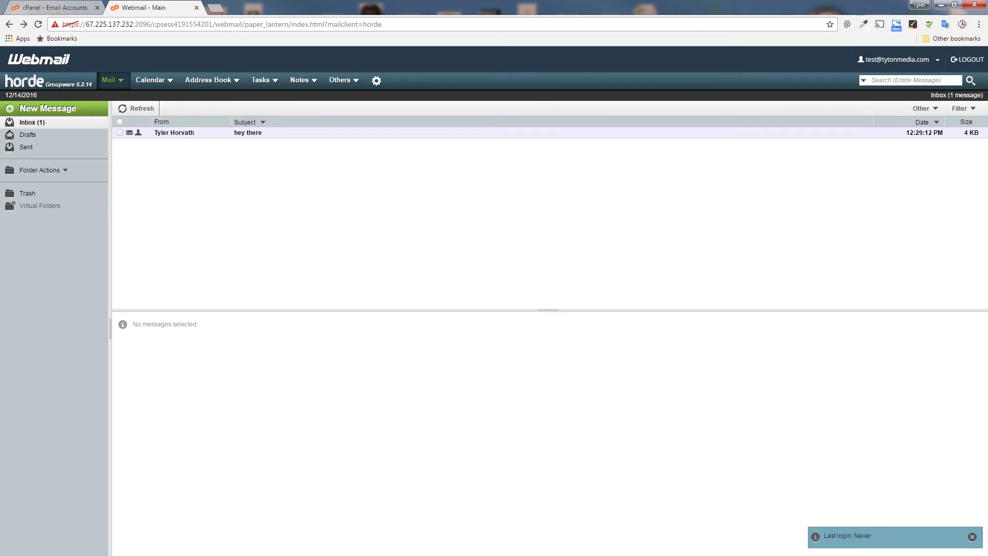
pyautogui.click(8, 24)
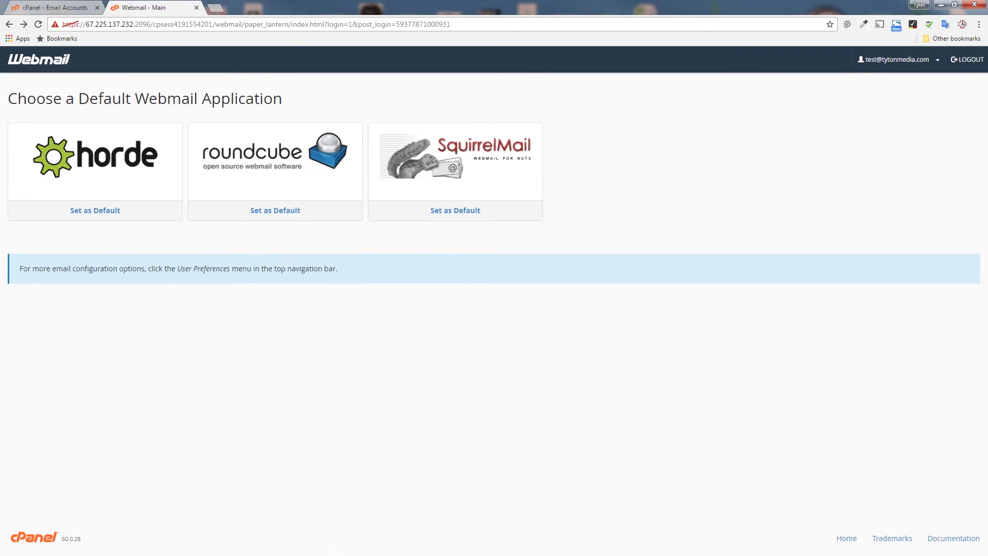
pyautogui.click(274, 154)
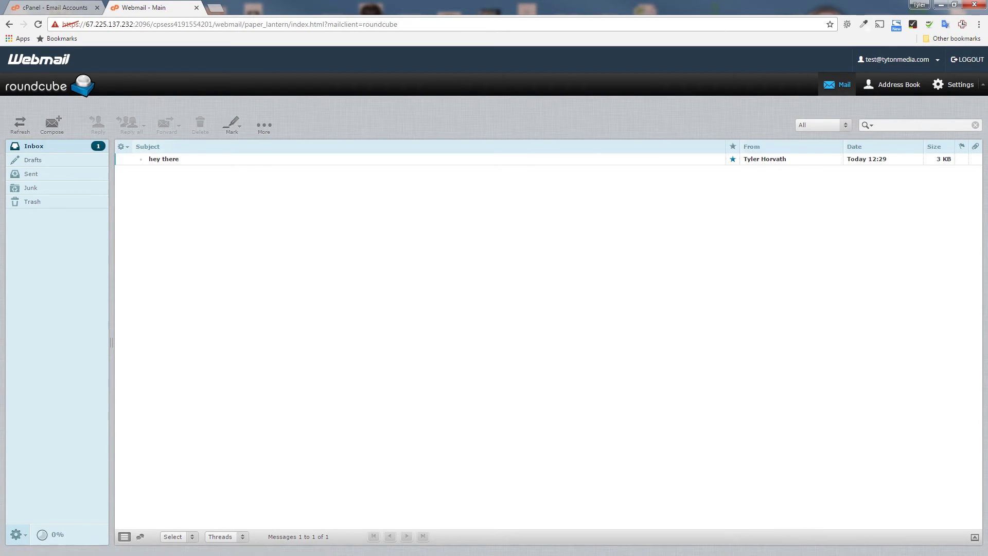
pyautogui.click(8, 24)
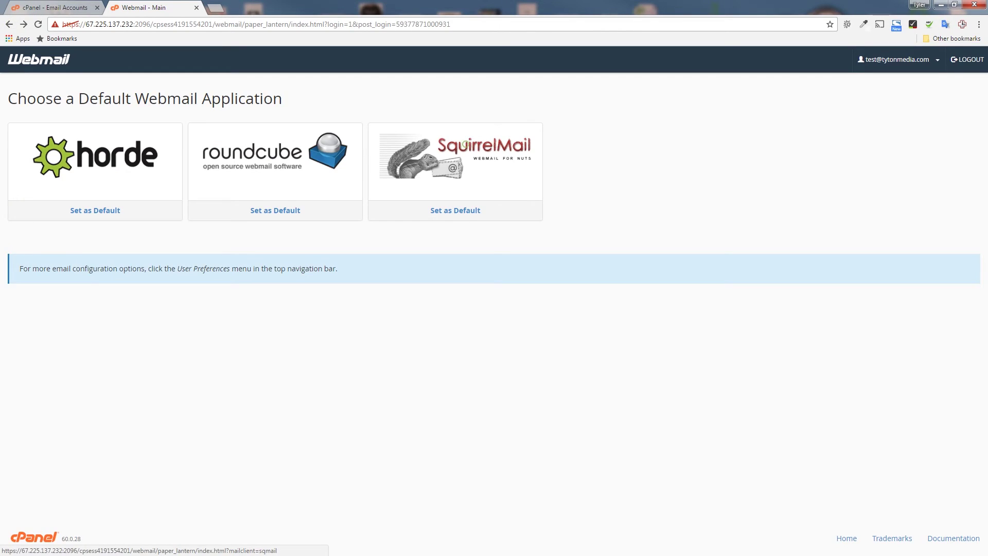
pyautogui.click(462, 147)
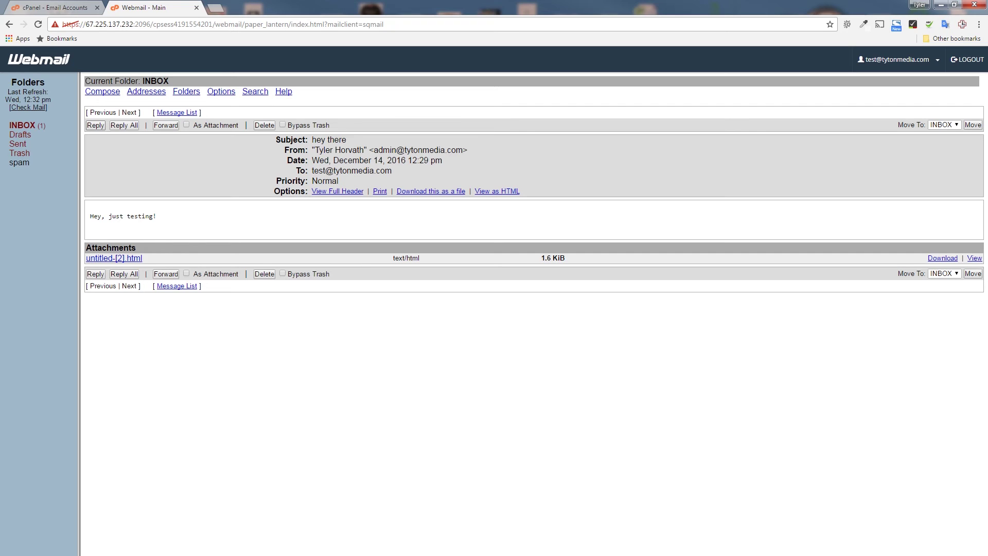
pyautogui.click(96, 125)
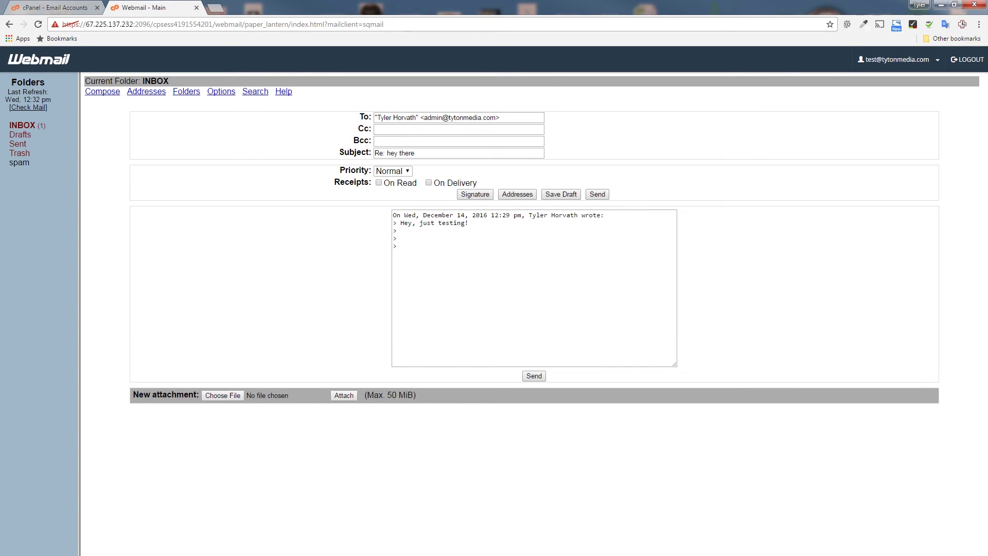
# - Write 'how are you?' above the quoted text and send the 'Re: hey there' reply
pyautogui.press('Return')
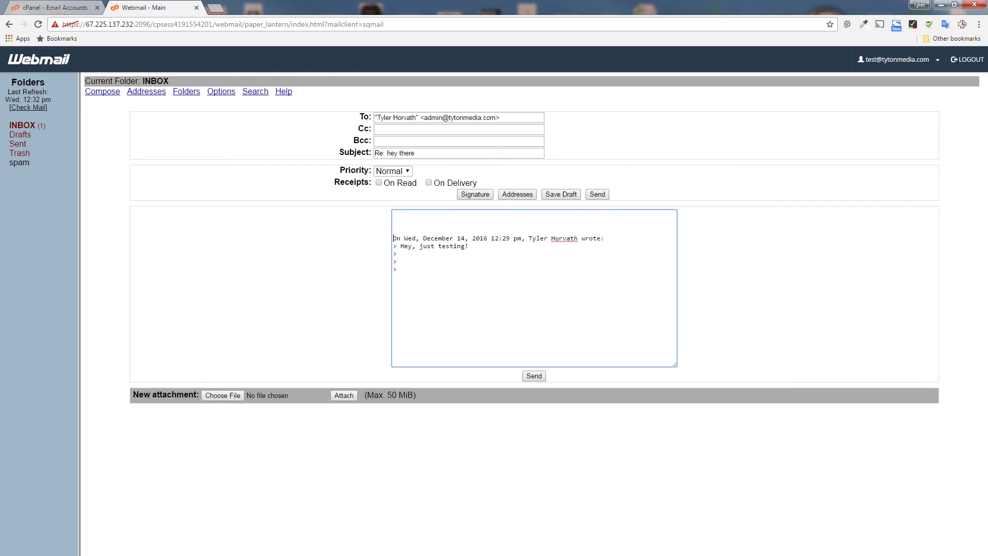
pyautogui.press('Return')
pyautogui.press('Up')
pyautogui.press('Up')
pyautogui.write('how are ')
pyautogui.write('you?')
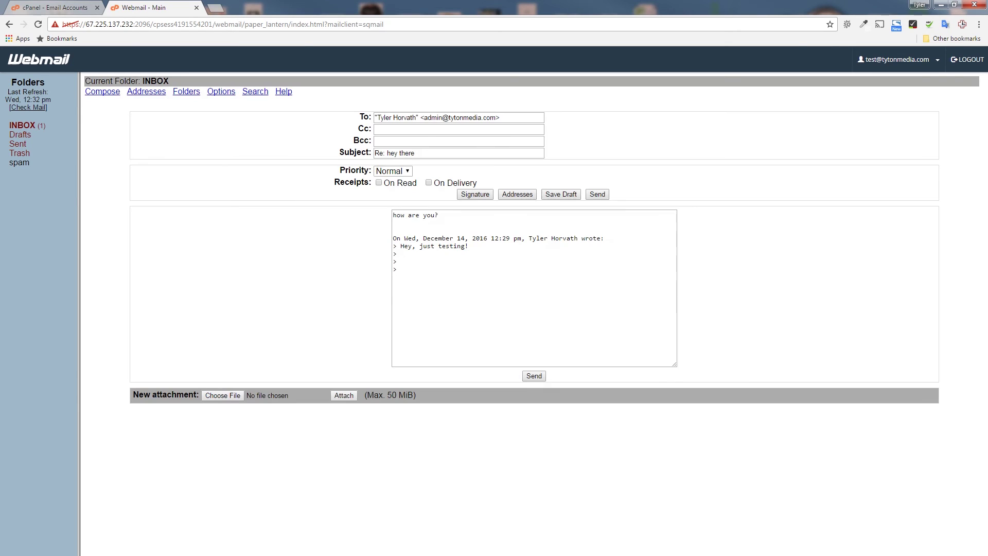
pyautogui.click(423, 320)
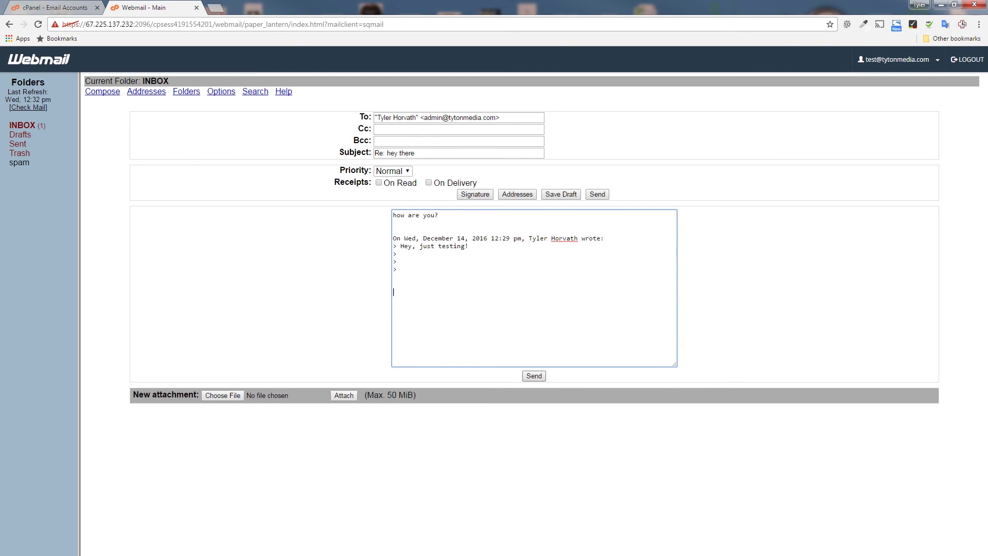
pyautogui.click(534, 376)
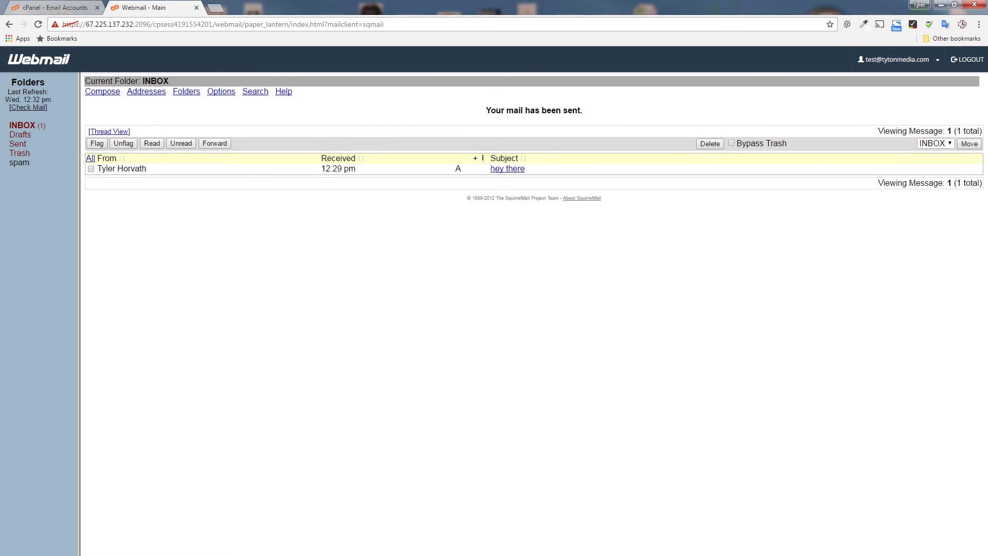